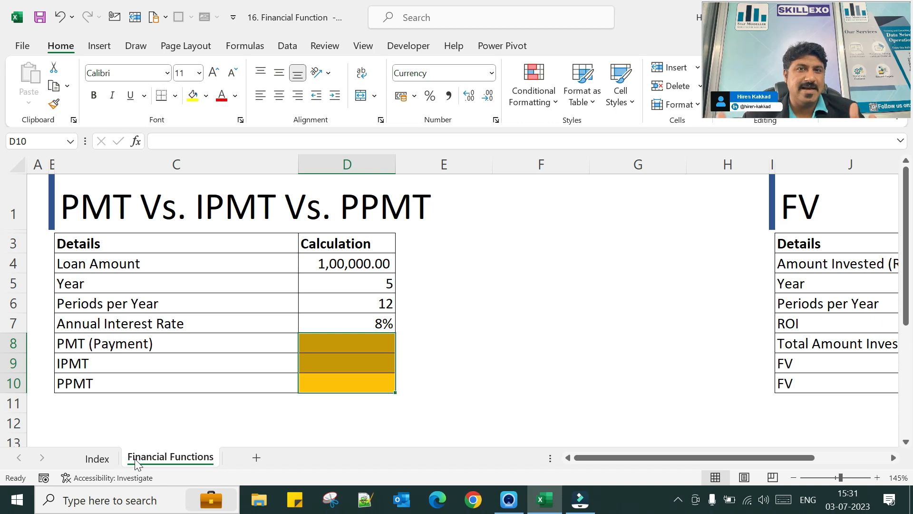
Calculate the loan payment in D8 with =PMT(D7/12,D6*D5,D4)
click(353, 342)
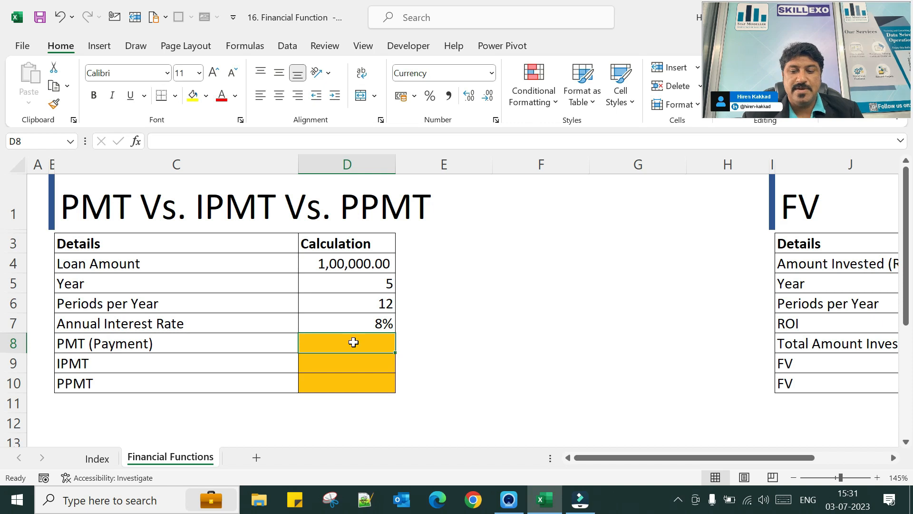
text(=pmt)
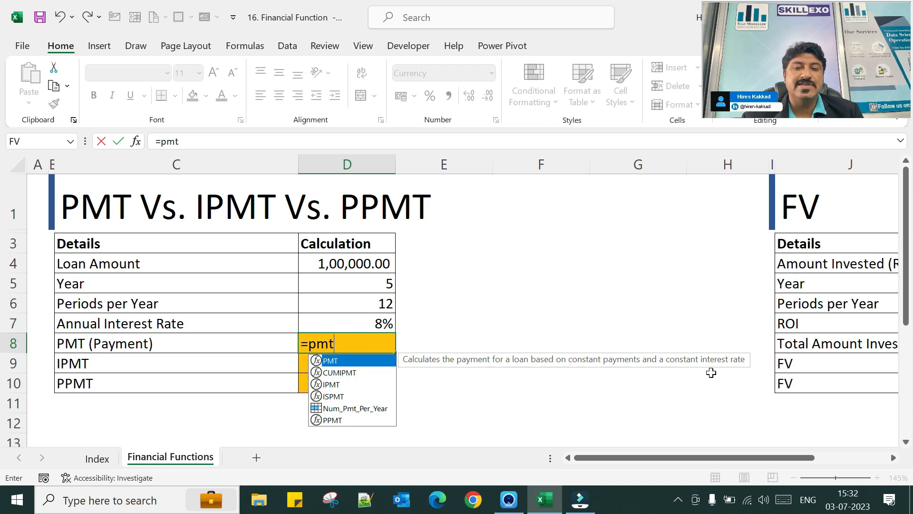
key(Tab)
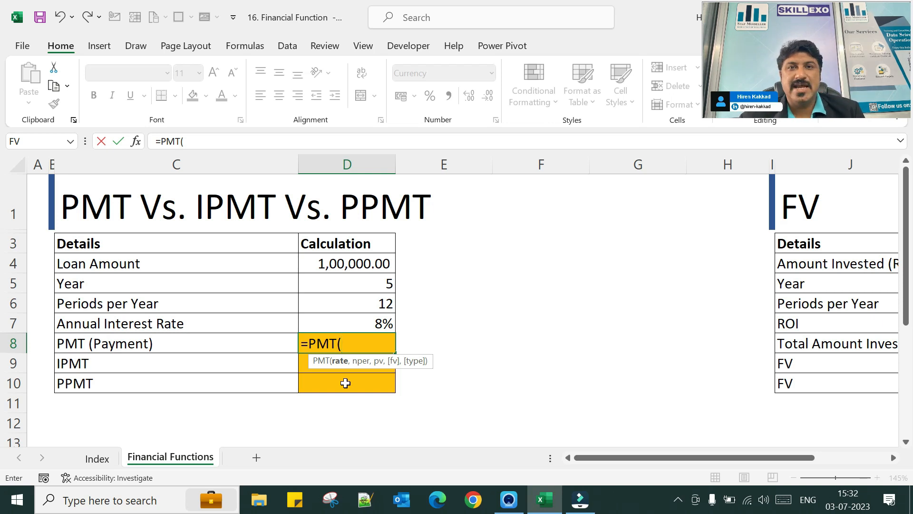
click(358, 326)
text(/12)
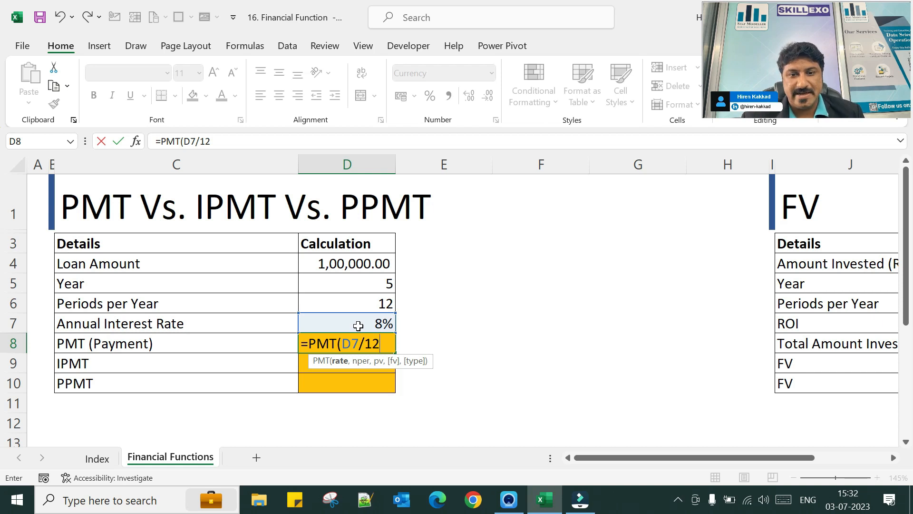
text(,)
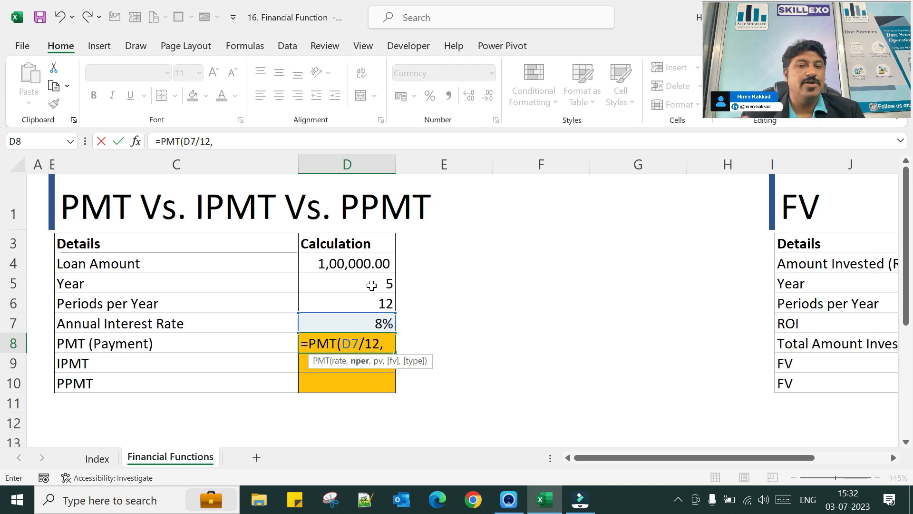
click(372, 303)
text(*)
click(376, 284)
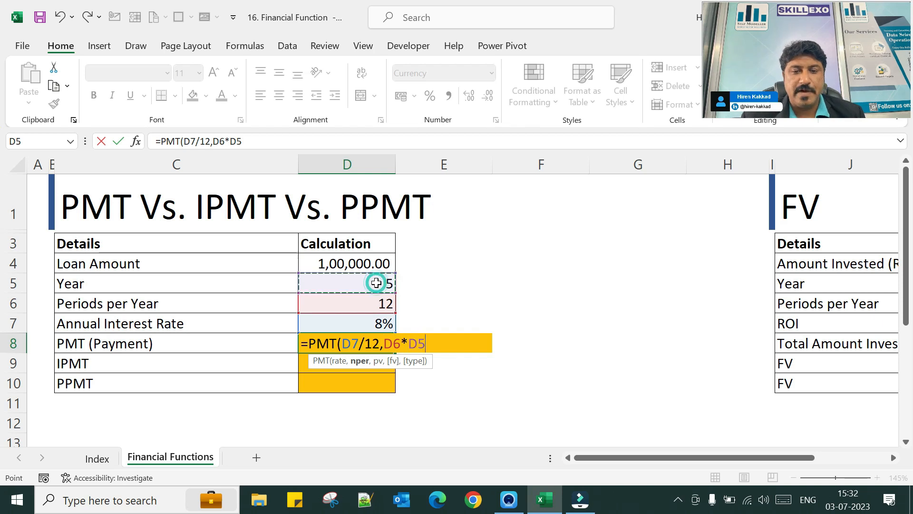
text(,)
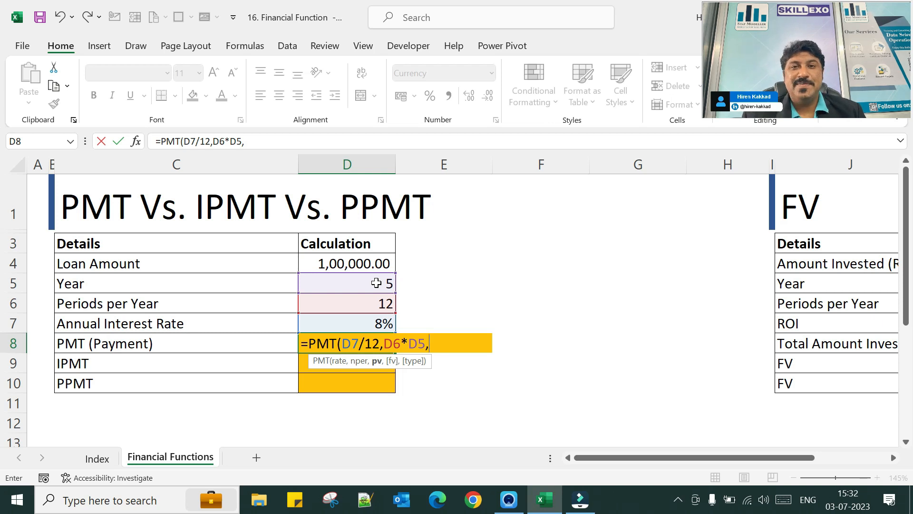
click(354, 263)
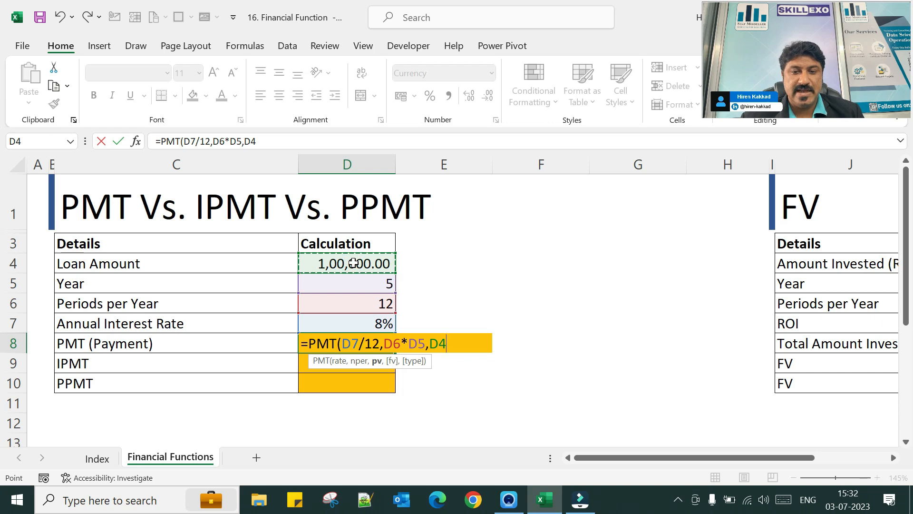
key(Return)
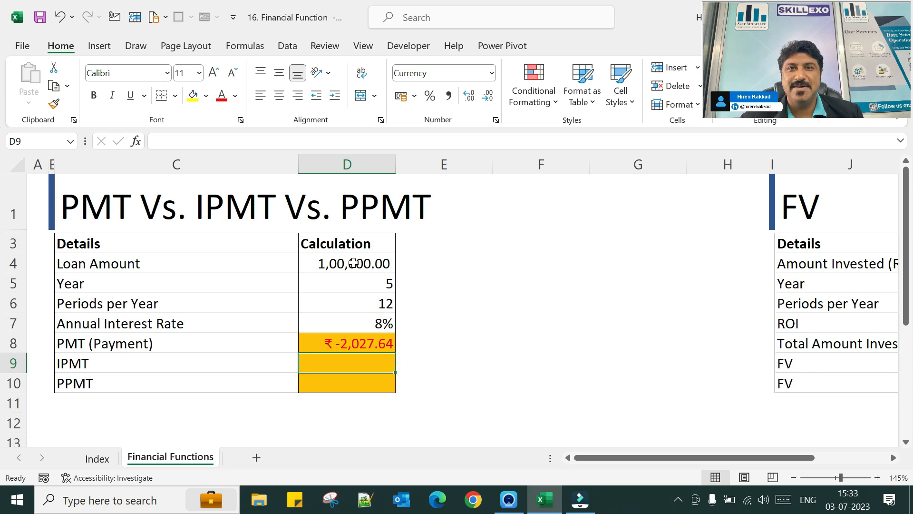
Begin an IPMT formula in D9 with D7/12 as the rate and 1 as the period
click(339, 367)
text(=i)
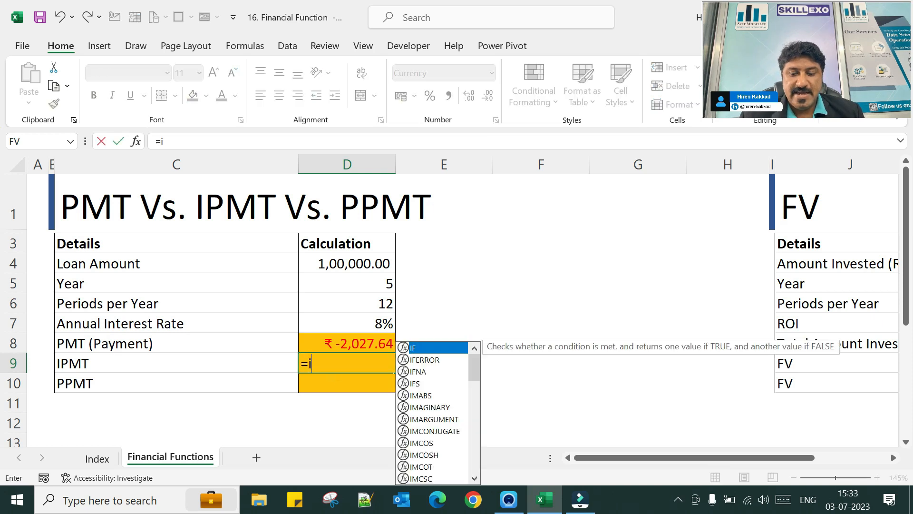
text(pmt)
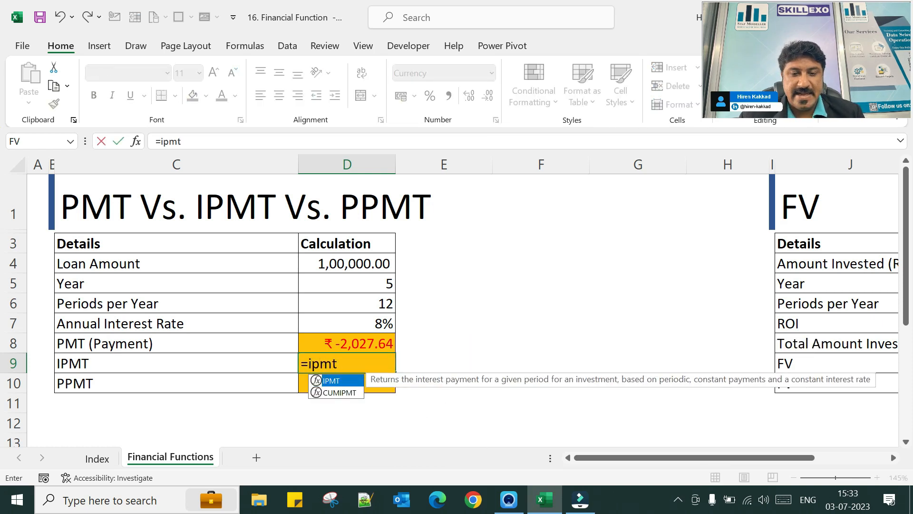
key(Tab)
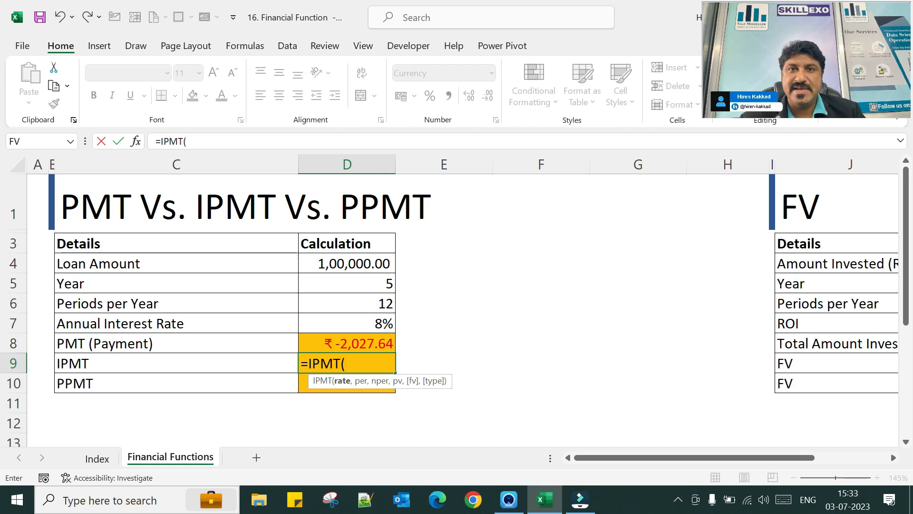
key(Up)
key(Up)
key(Up)
key(Down)
text(/12)
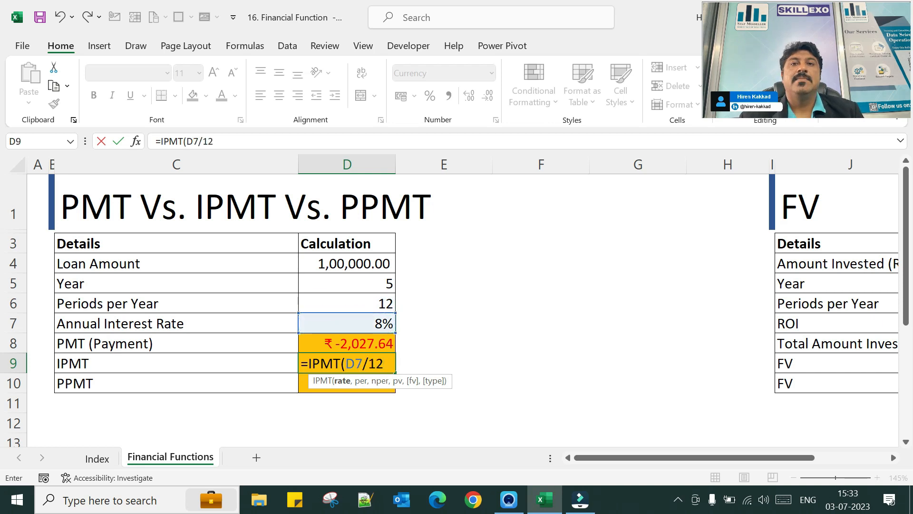
text(,)
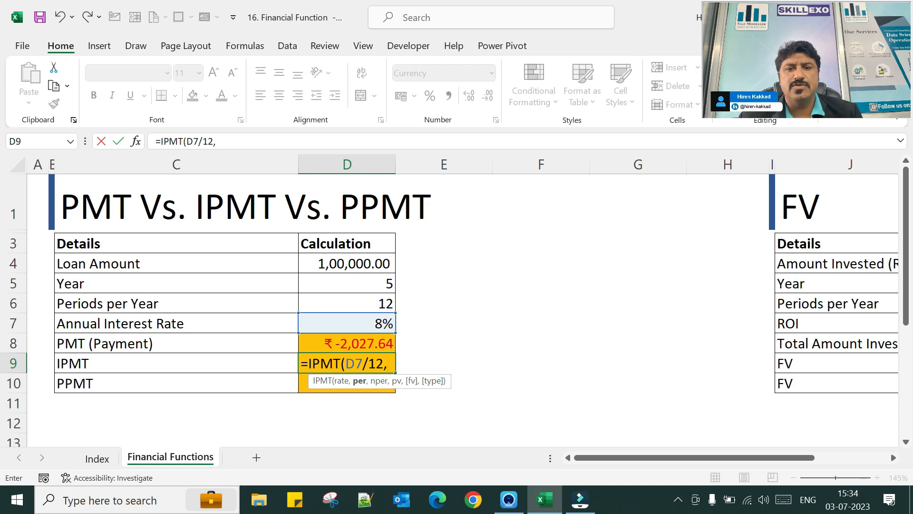
text(1)
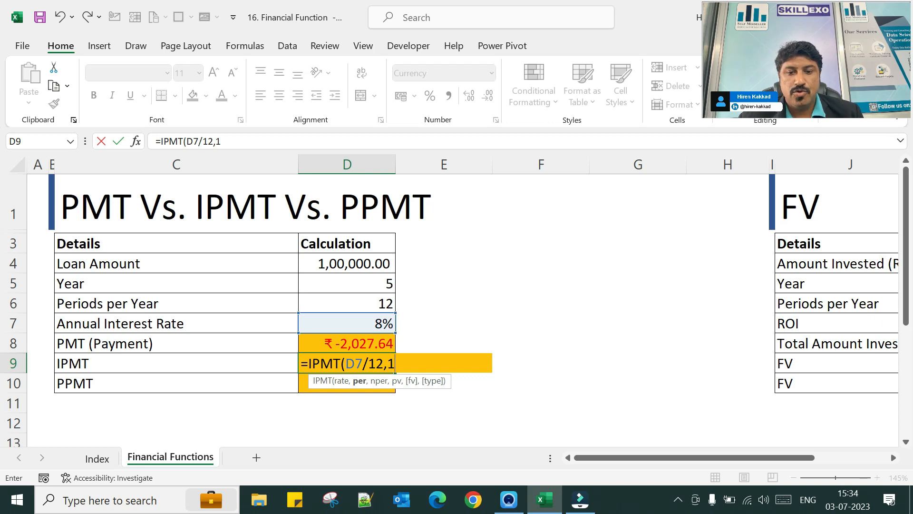
text(,)
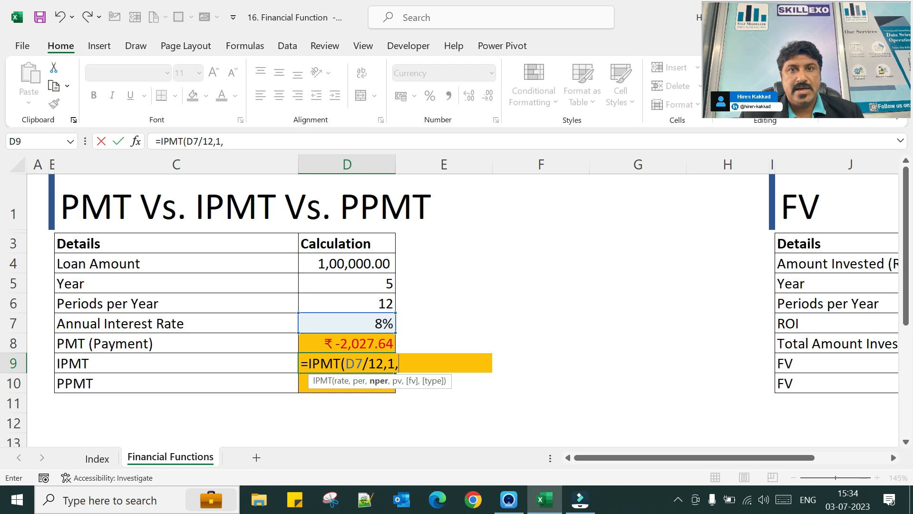
Complete the IPMT formula in D9 with D6*D5 as the number of periods and D4 as the present value
key(Up)
key(Up)
key(Up)
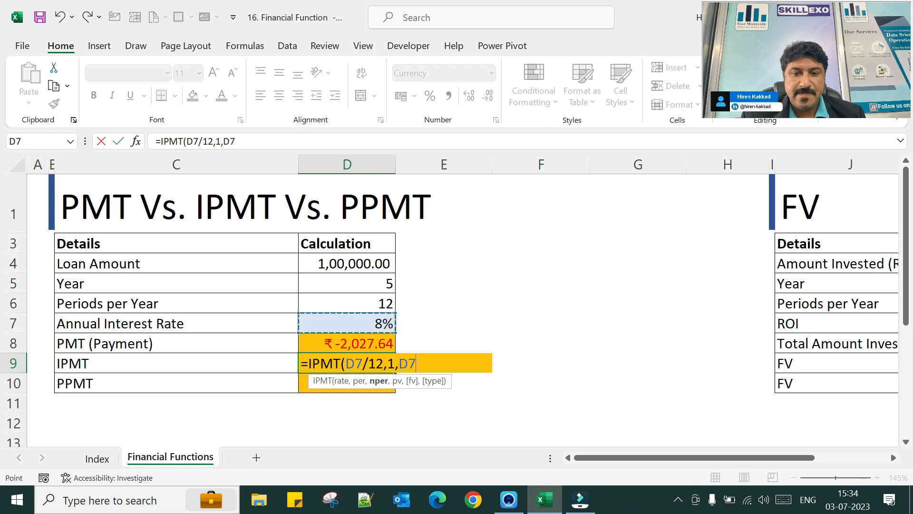
text(*)
key(Up)
key(Up)
key(Up)
key(Up)
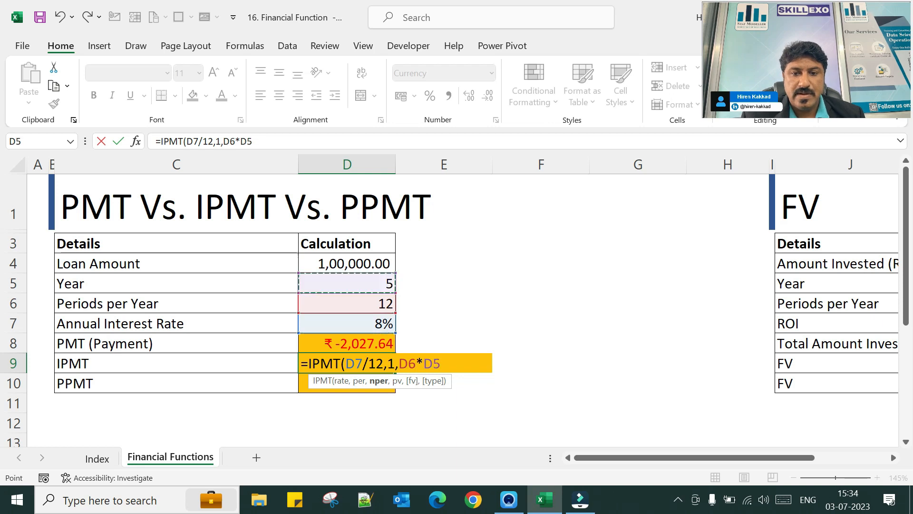
text(,)
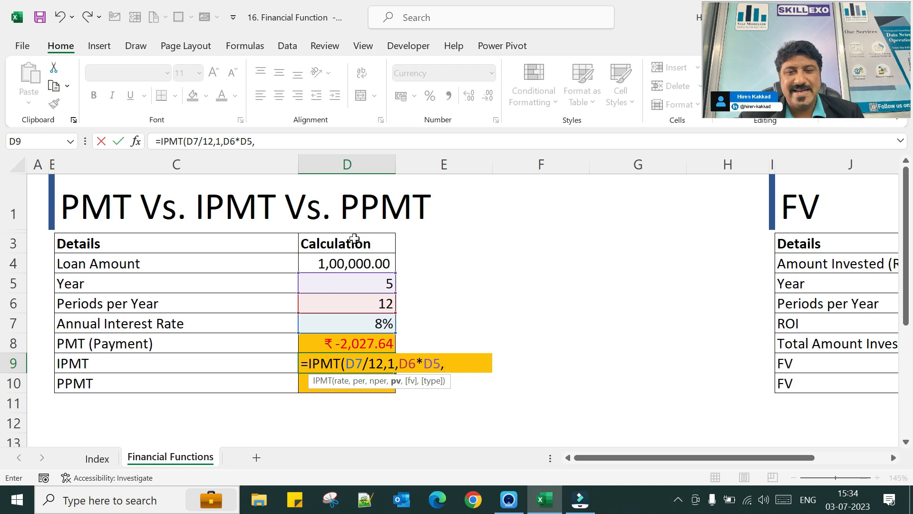
click(338, 264)
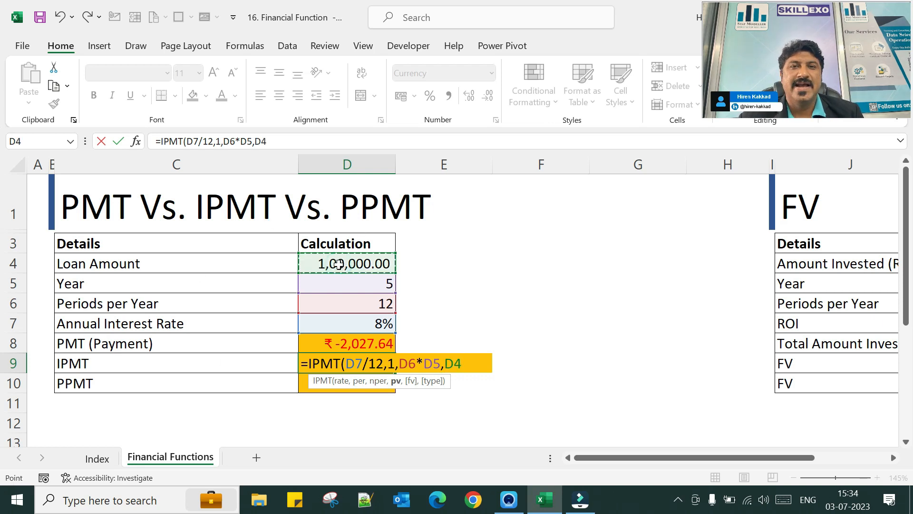
key(Return)
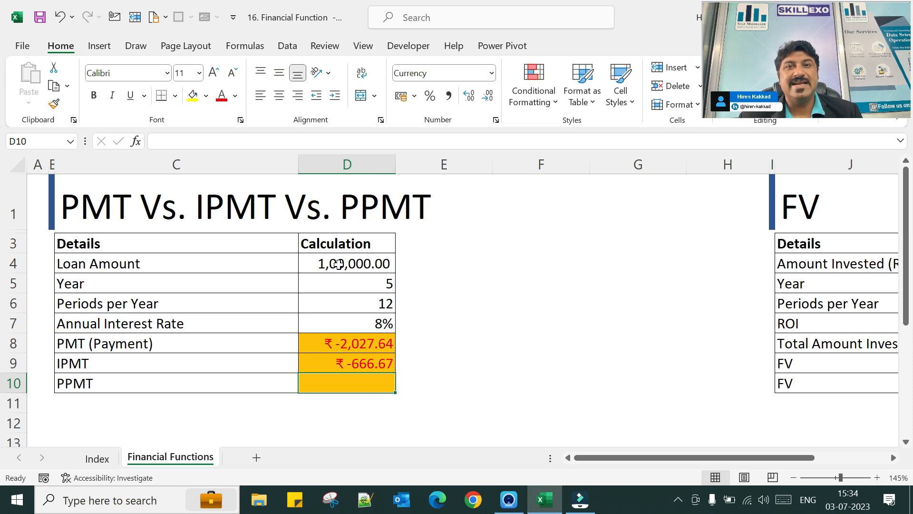
Subtract the interest portion from the payment in D11, below the table, with =D8-D9
key(Down)
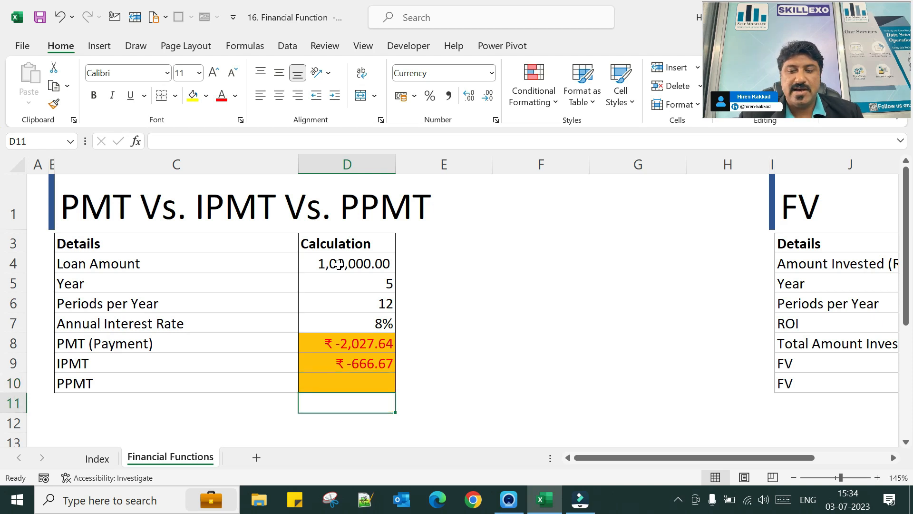
text(=)
key(Up)
key(Up)
key(Up)
text(-)
key(Up)
key(Up)
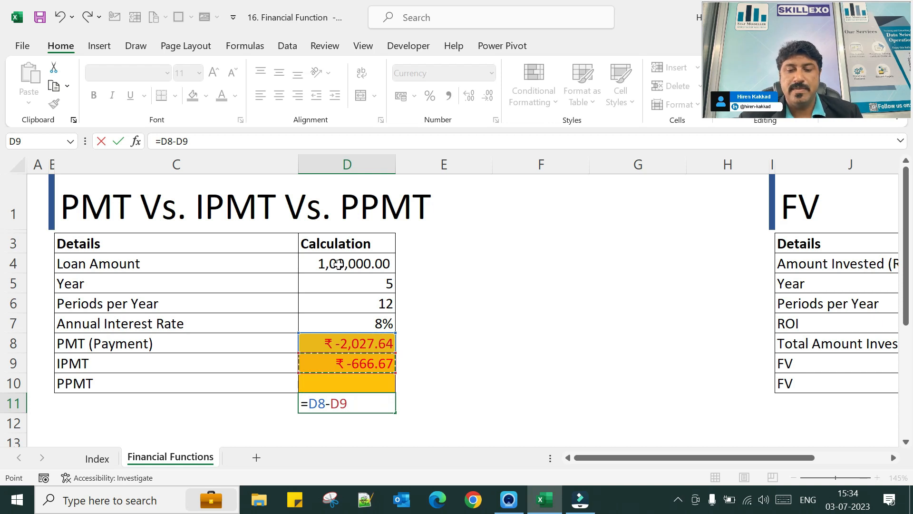
key(Return)
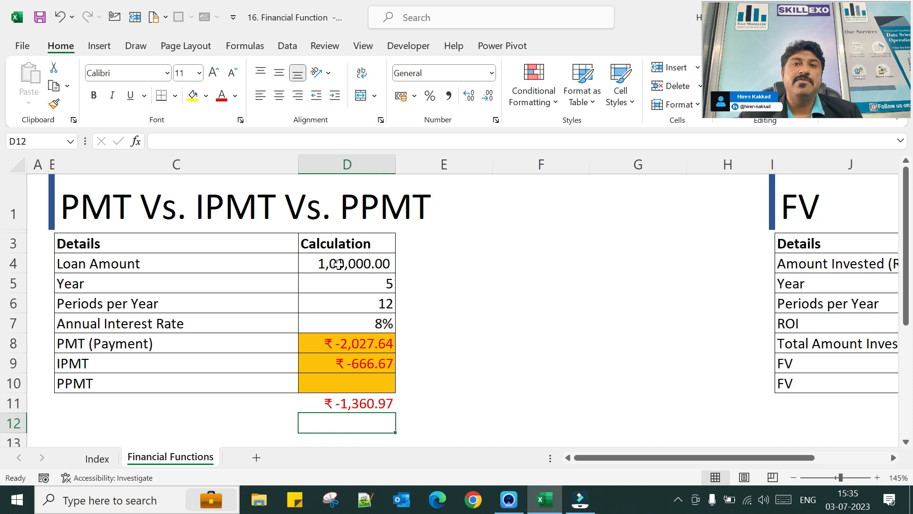
Begin a PPMT formula in D10 with D7/12 as the rate and 1 as the period
key(Up)
key(Up)
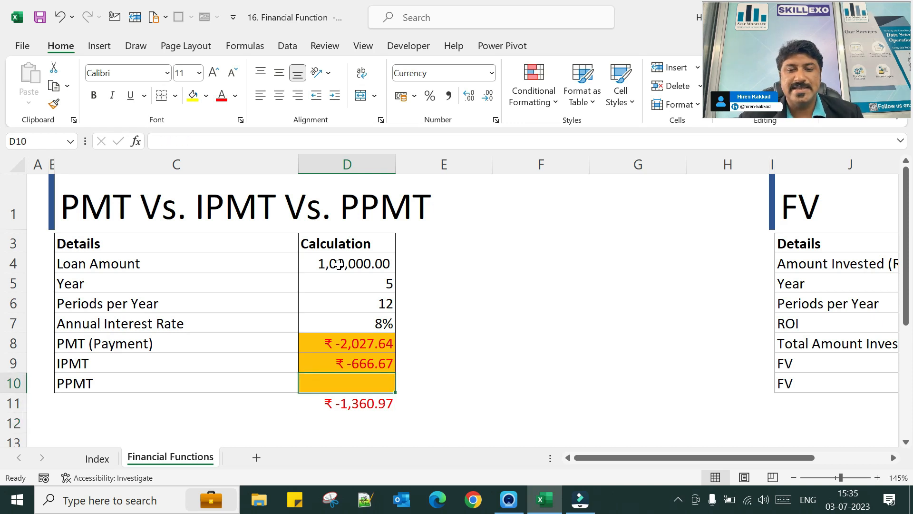
text(=)
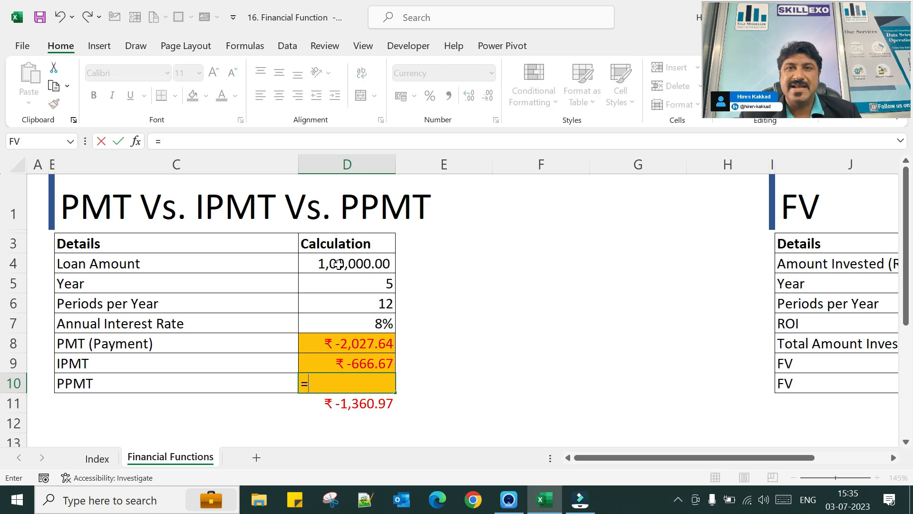
text(p)
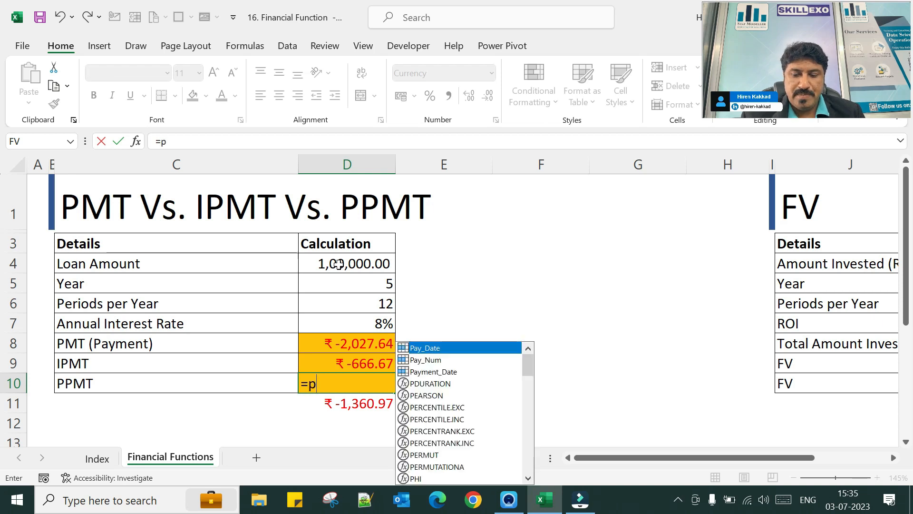
text(pmt()
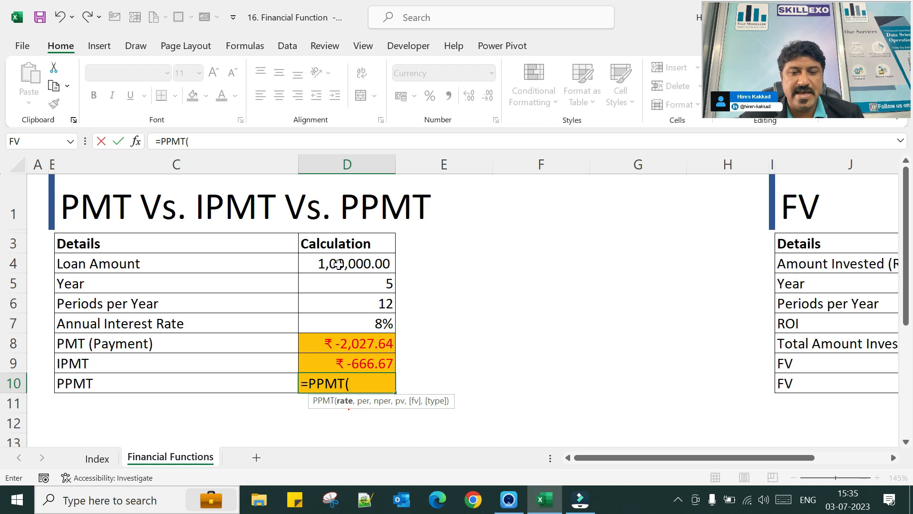
key(Up)
key(Up)
key(Up)
text(/)
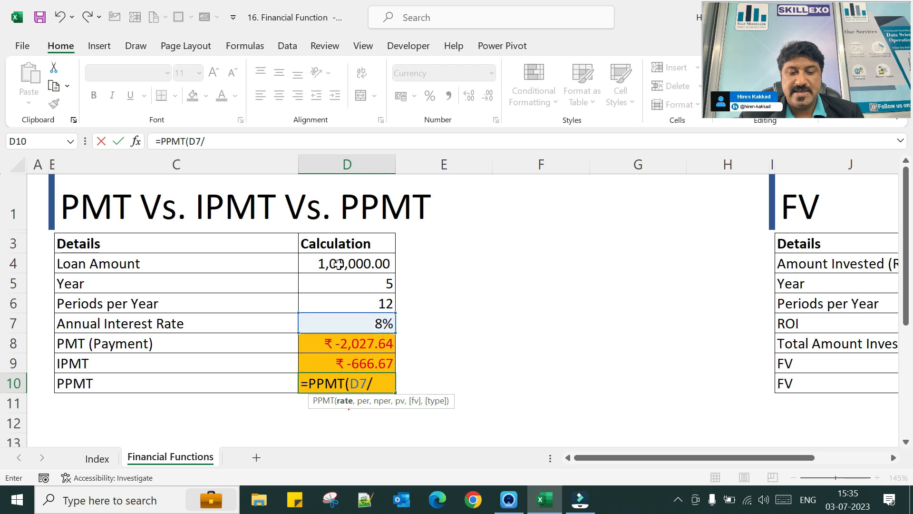
text(12,)
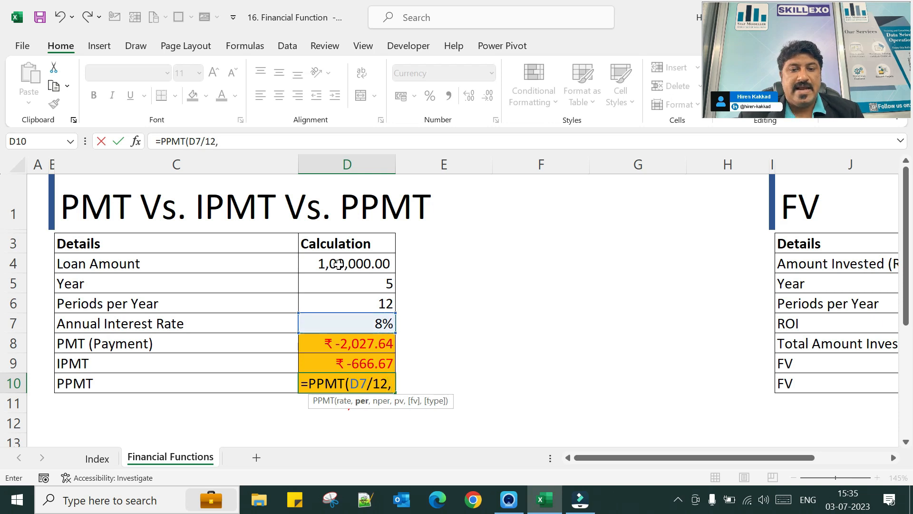
text(1,)
Complete the PPMT formula in D10 with D6*D5 as the number of periods and D4 as the present value
key(Up)
key(Up)
key(Up)
key(Up)
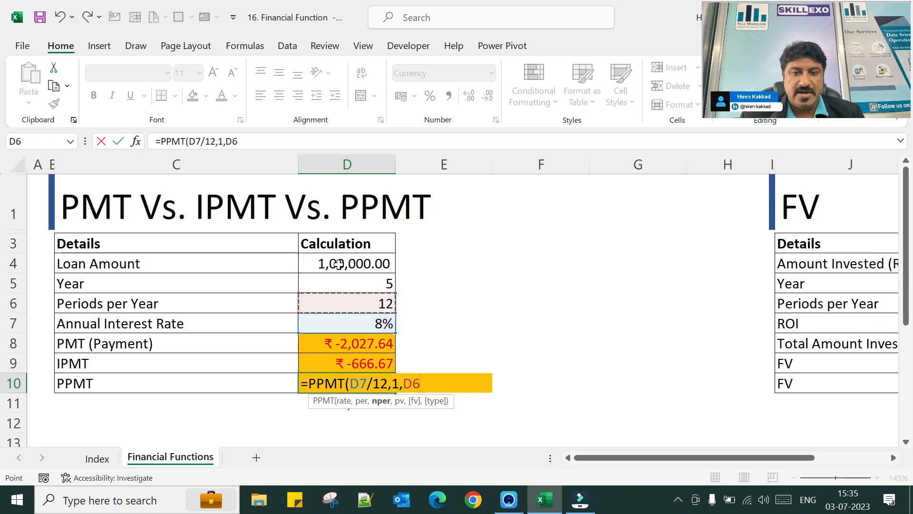
text(*)
key(Up)
key(Up)
key(Up)
key(Up)
key(Up)
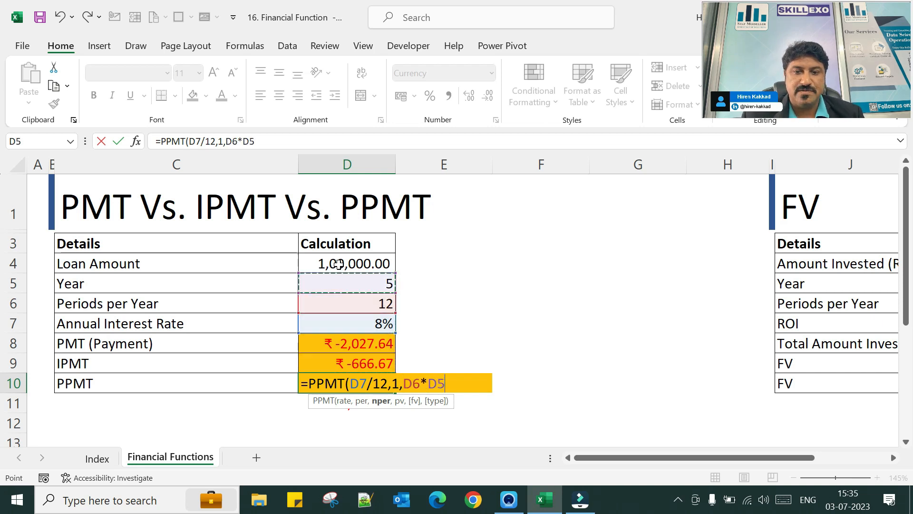
text(,)
key(Up)
key(Up)
key(Up)
key(Up)
key(Up)
key(Up)
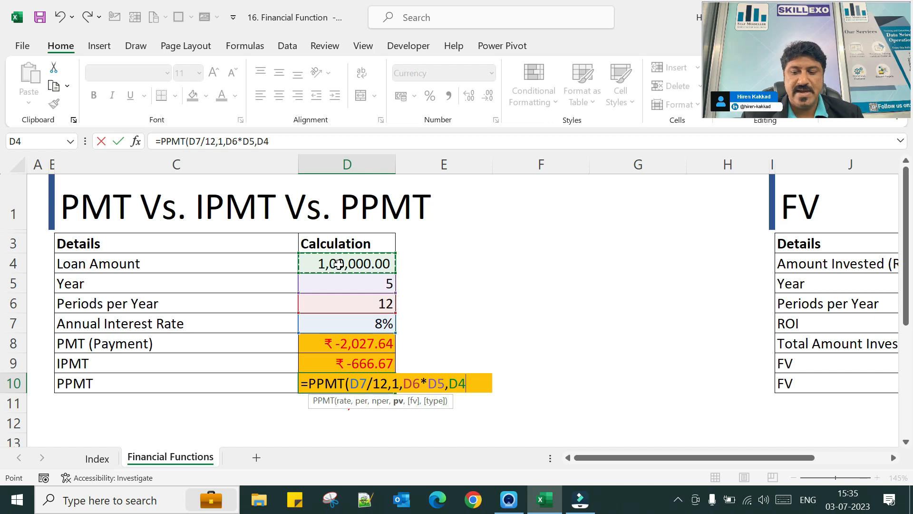
key(Return)
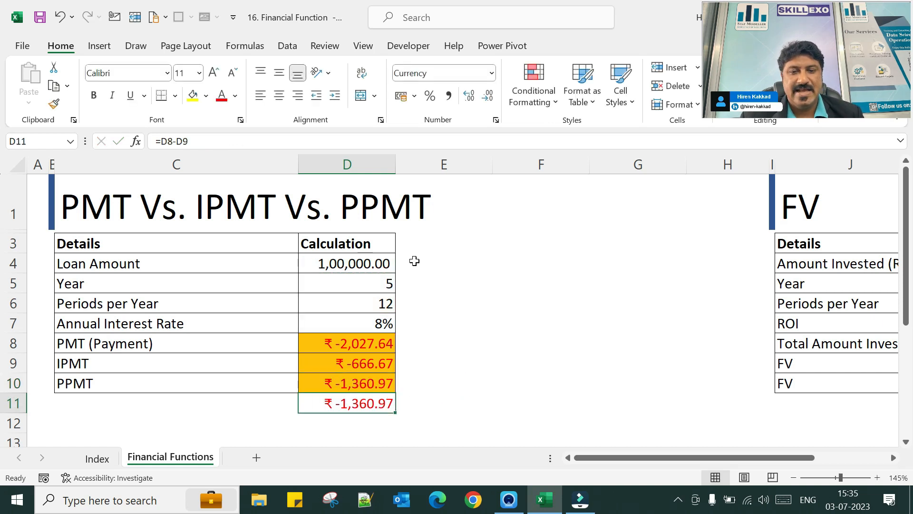
Change the period argument of the IPMT formula in D9 to 2
click(361, 366)
double_click(361, 365)
click(393, 365)
key(BackSpace)
text(2)
key(Return)
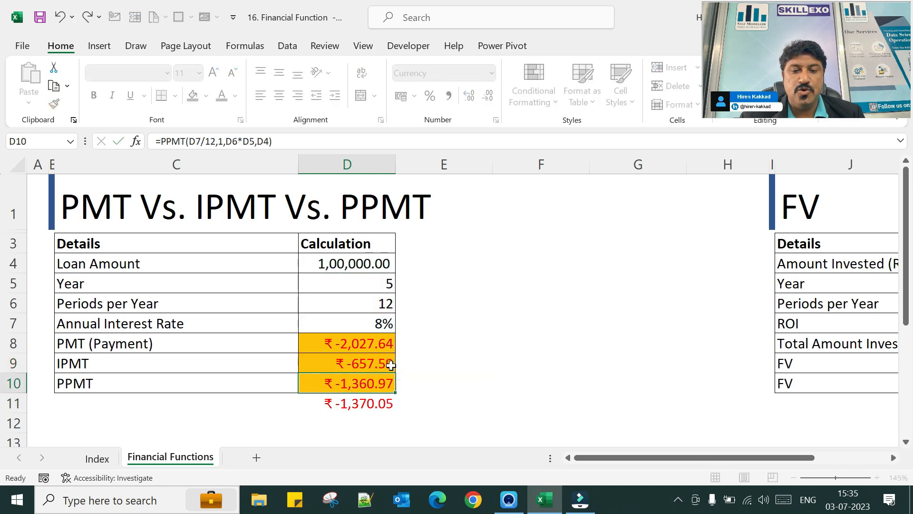
Change the period argument of the PPMT formula in D10 to 2 and select D9:D10 to check their sum
double_click(367, 383)
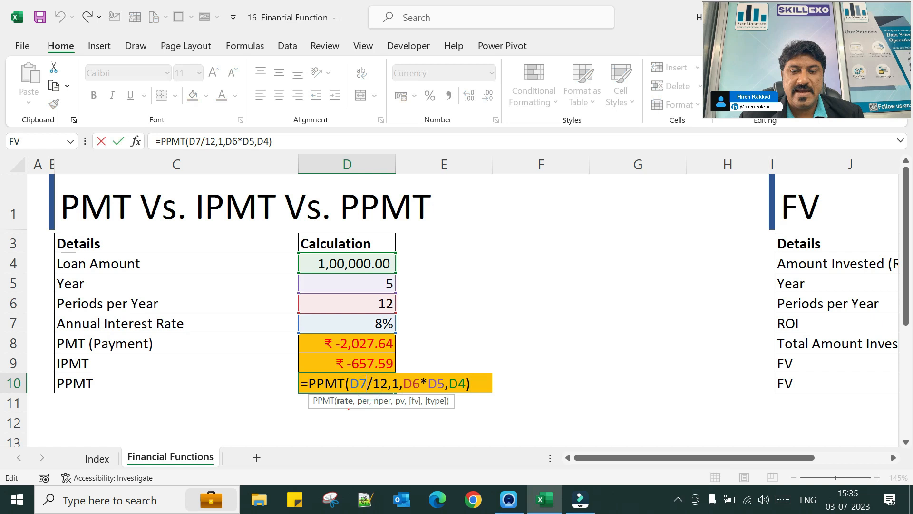
click(397, 382)
key(BackSpace)
text(2)
key(Return)
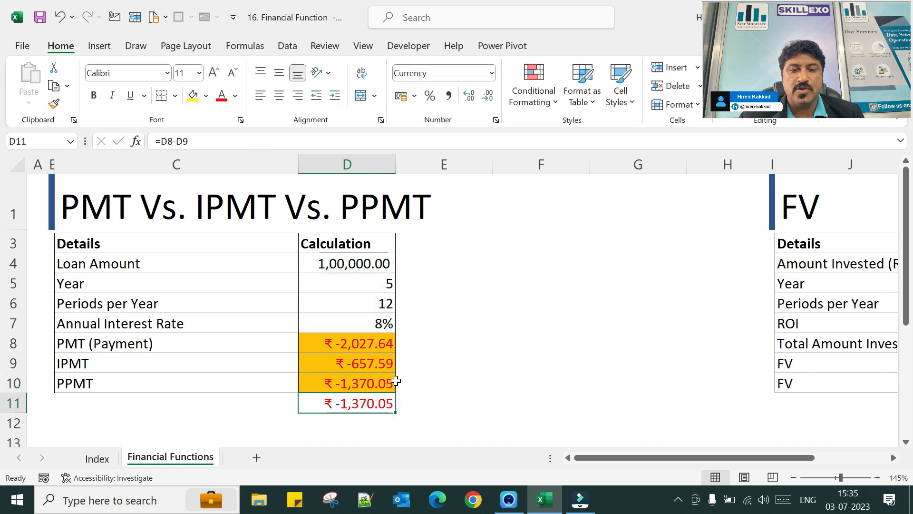
key(Up)
key(shift+Up)
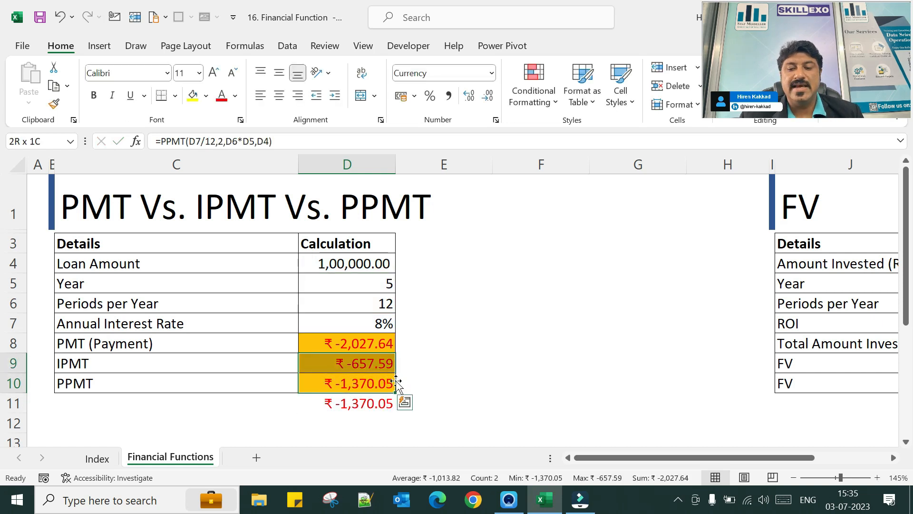